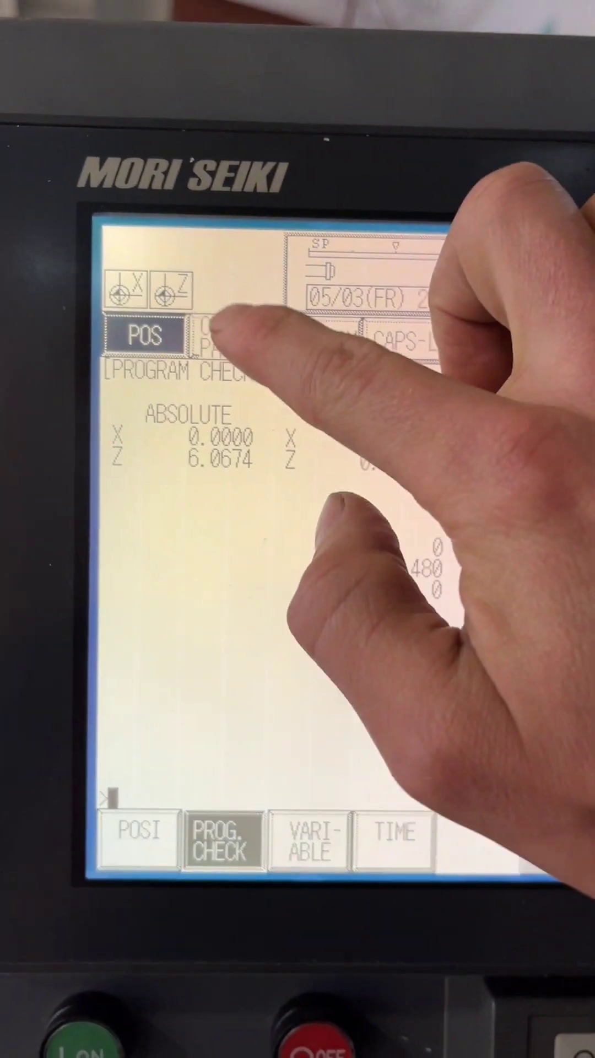
Display the I/O BASE PARAM page showing all five ports on port 2, device 0, F30.
{"action": "left_click", "coordinate": [181, 334]}
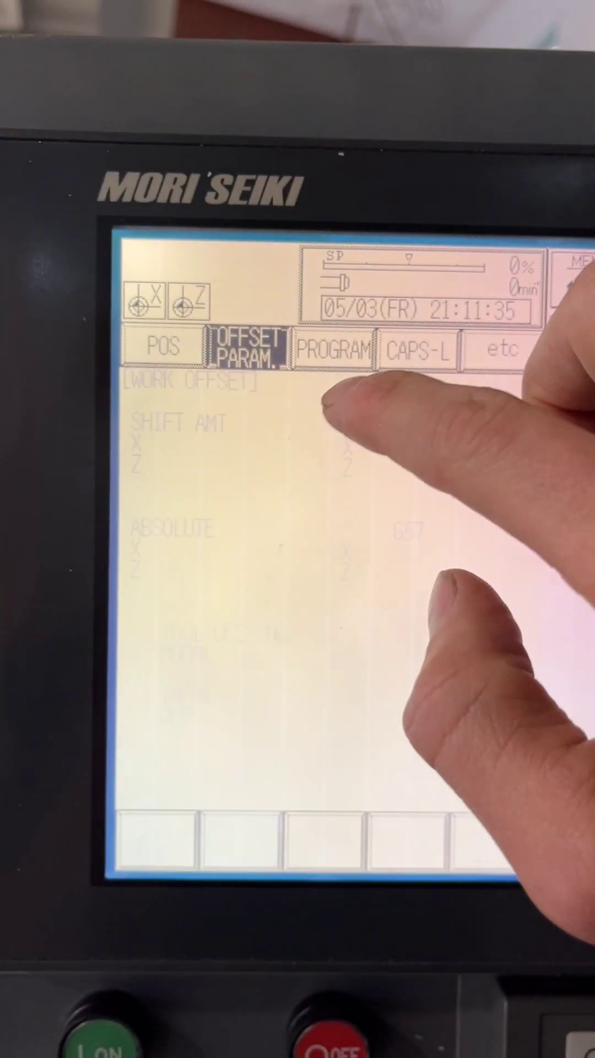
{"action": "left_click", "coordinate": [236, 339]}
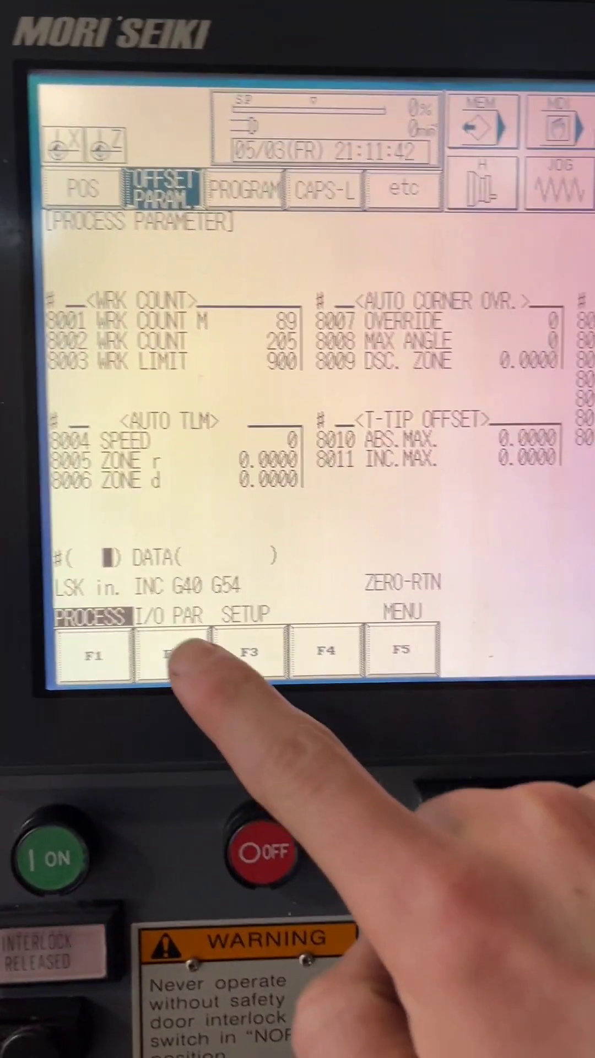
{"action": "left_click", "coordinate": [190, 733]}
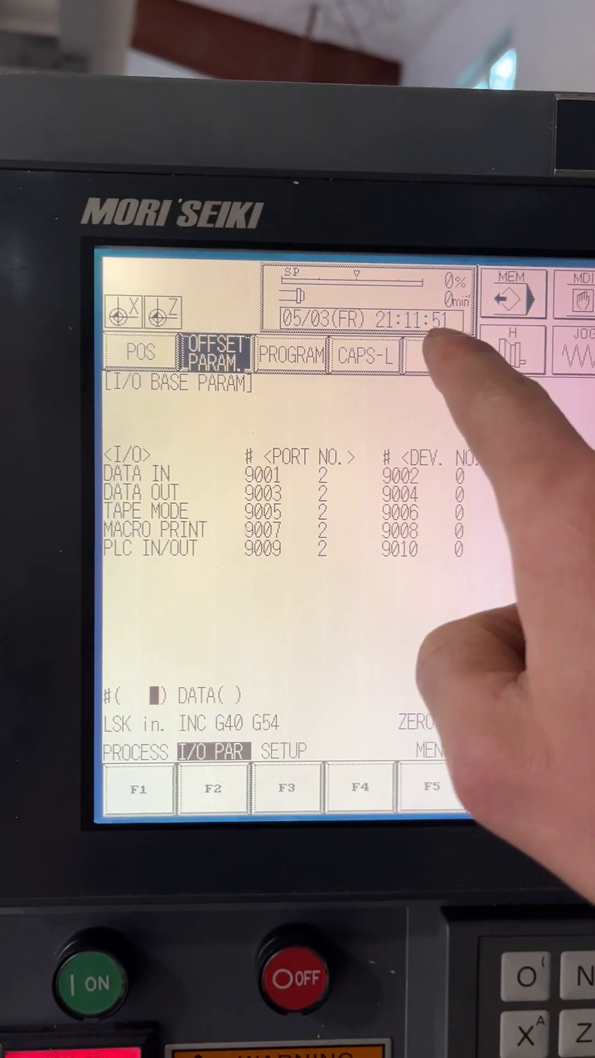
On the GOP PARAM page, release write protection for PROGRAM and PARAM MACRO.
{"action": "left_click", "coordinate": [447, 335]}
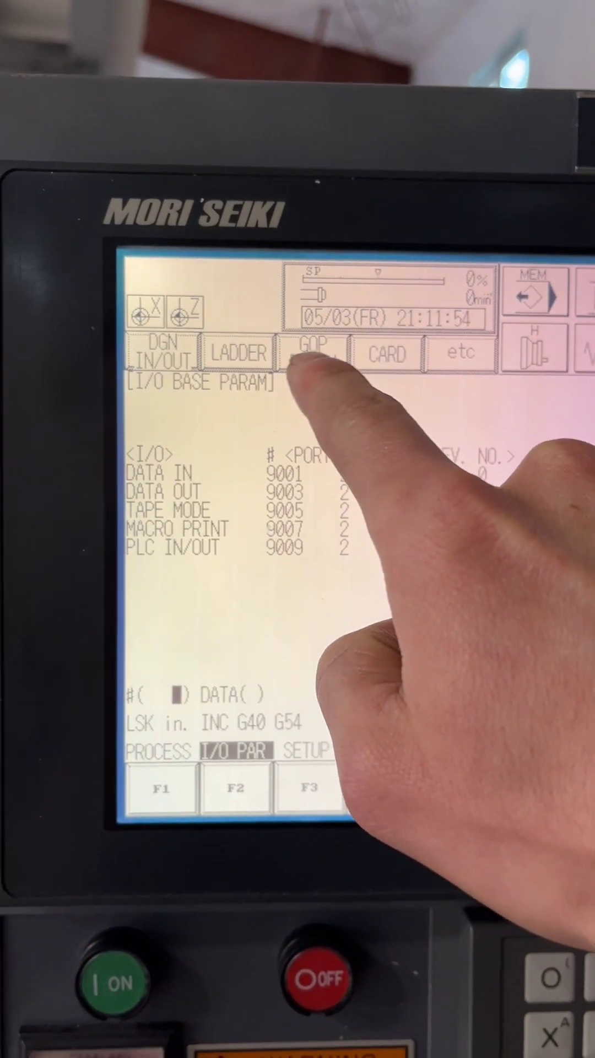
{"action": "left_click", "coordinate": [318, 356]}
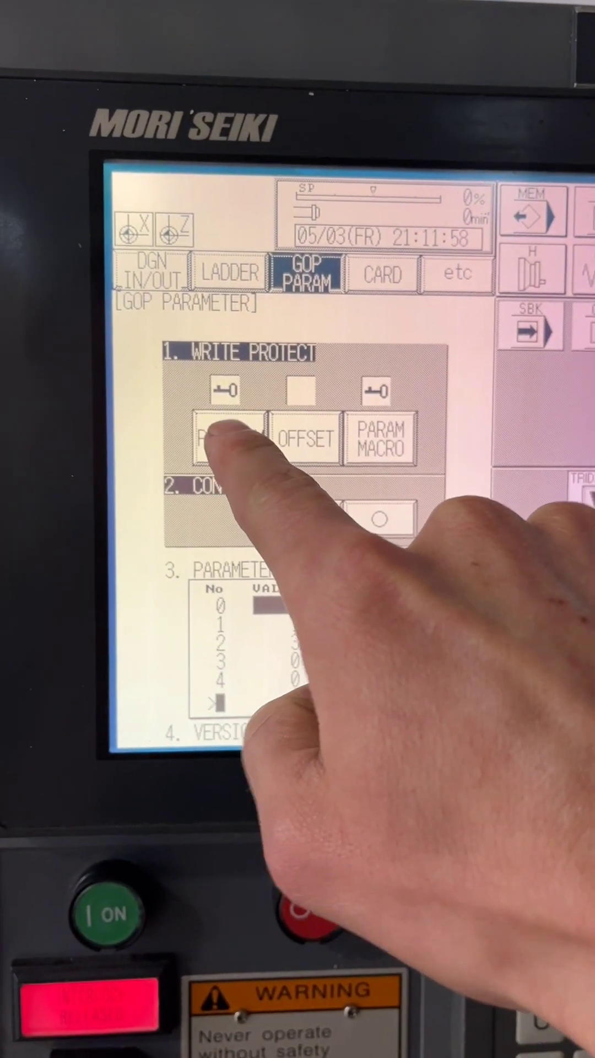
{"action": "left_click", "coordinate": [217, 450]}
{"action": "left_click", "coordinate": [347, 418]}
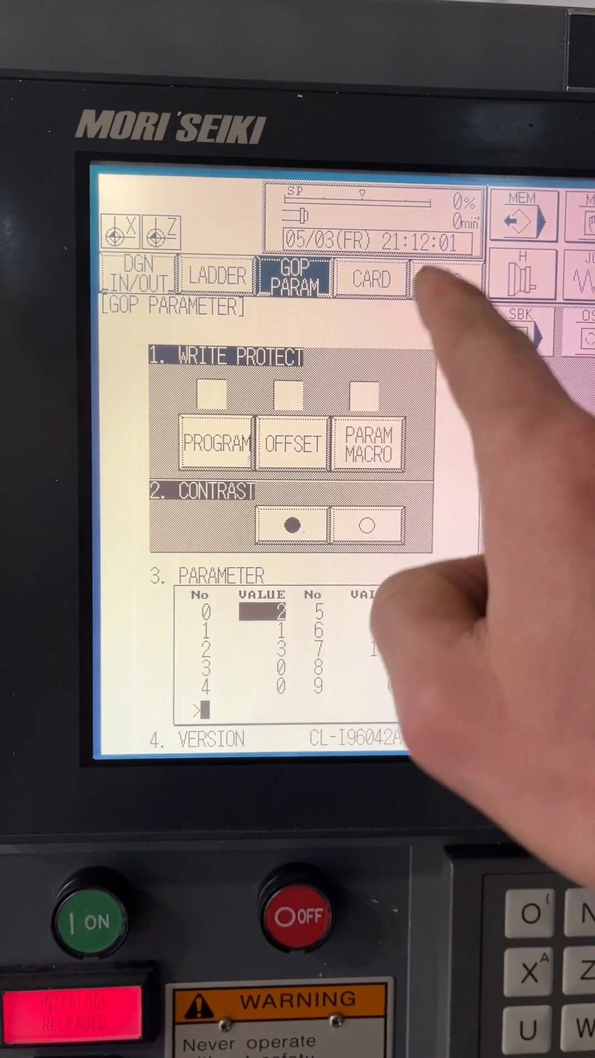
Go back to the process parameter page through OFFSET PARAM.
{"action": "left_click", "coordinate": [430, 247]}
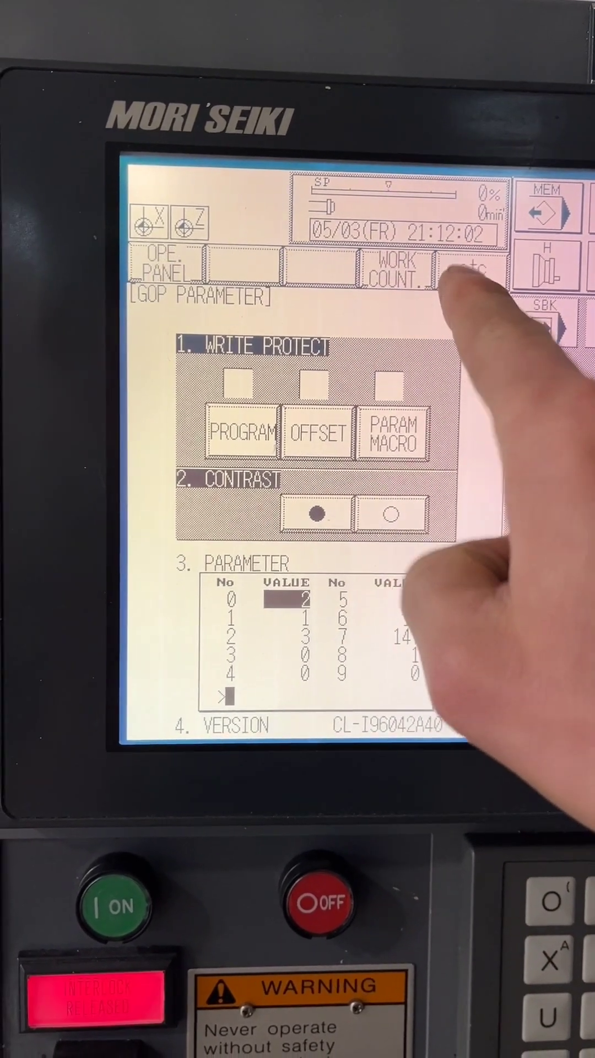
{"action": "left_click", "coordinate": [455, 273]}
{"action": "left_click", "coordinate": [259, 281]}
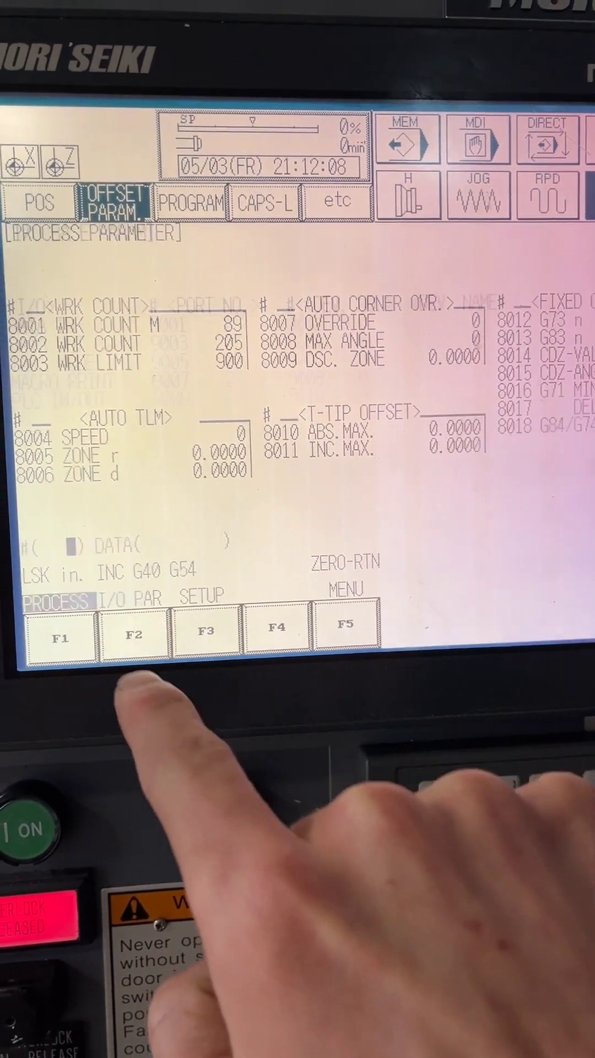
Review the I/O BASE PARAM data-in settings: port 2, device 0, F30.
{"action": "left_click", "coordinate": [122, 632]}
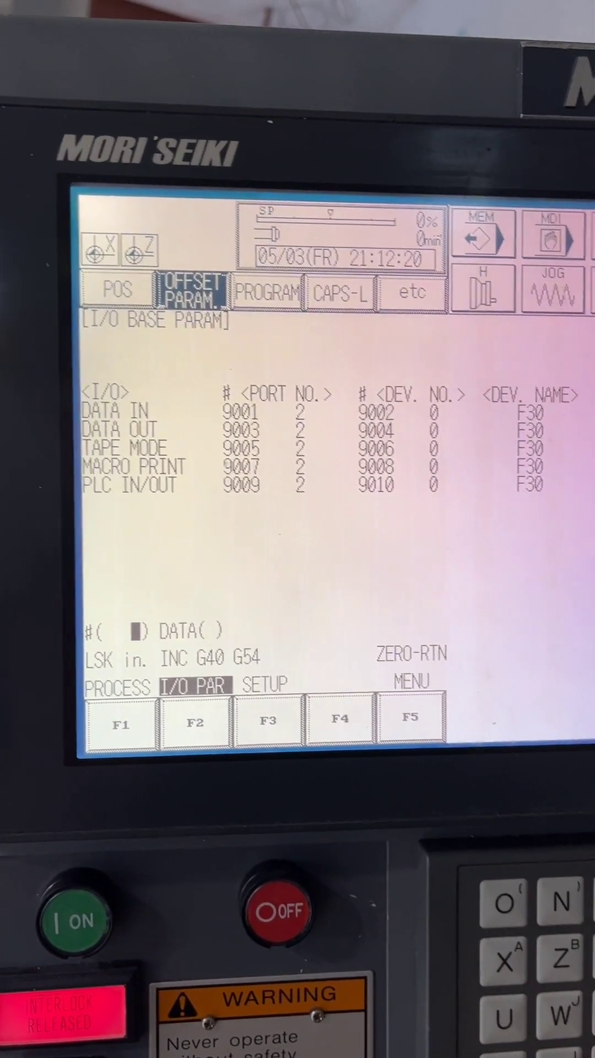
{"action": "key", "text": "Right"}
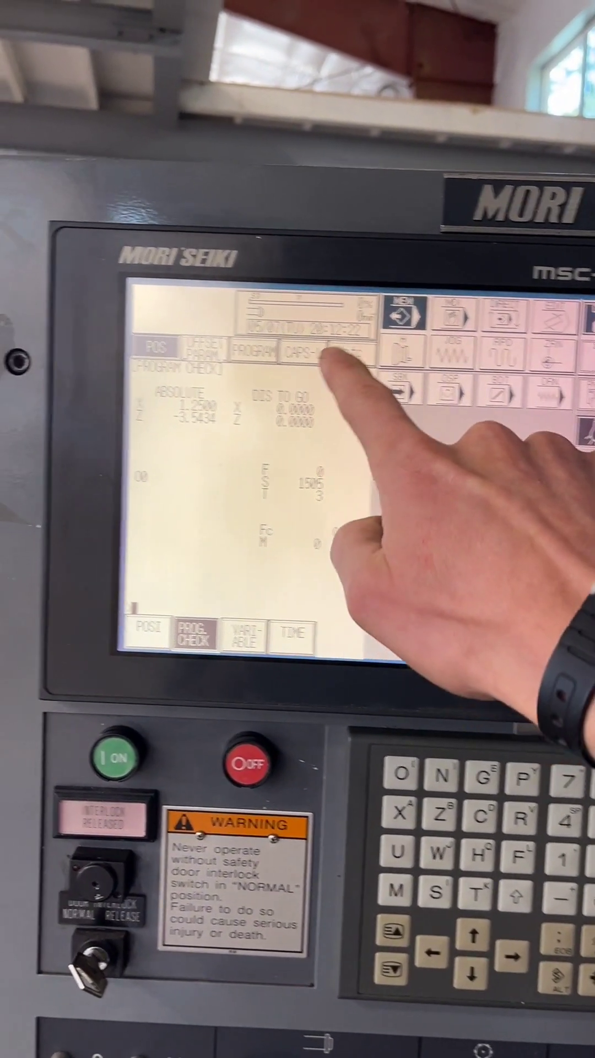
Reopen the GOP PARAM page with its write-protect, contrast and parameter values.
{"action": "left_click", "coordinate": [348, 351]}
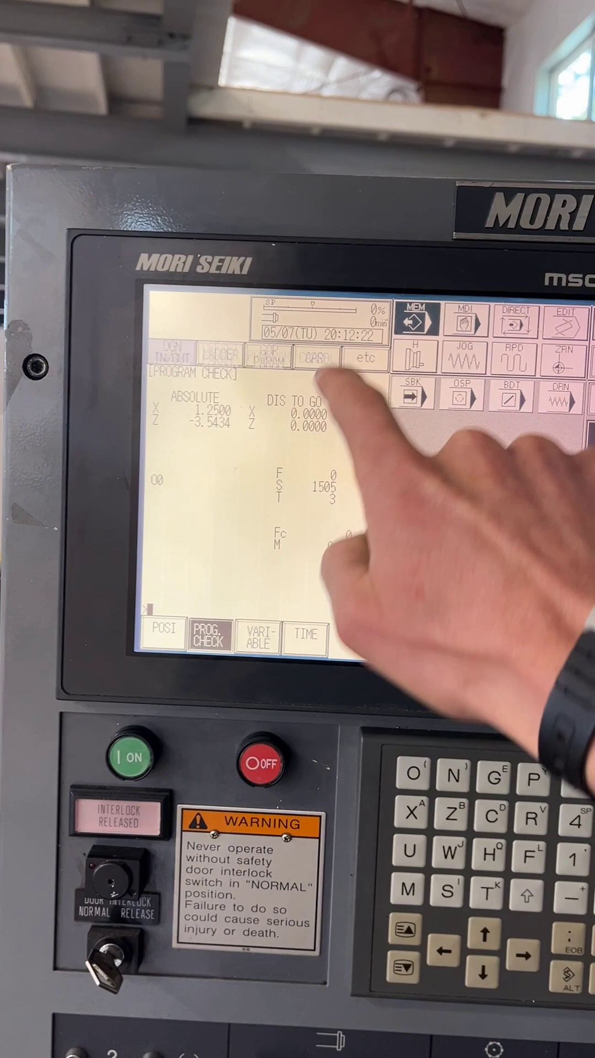
{"action": "left_click", "coordinate": [252, 349]}
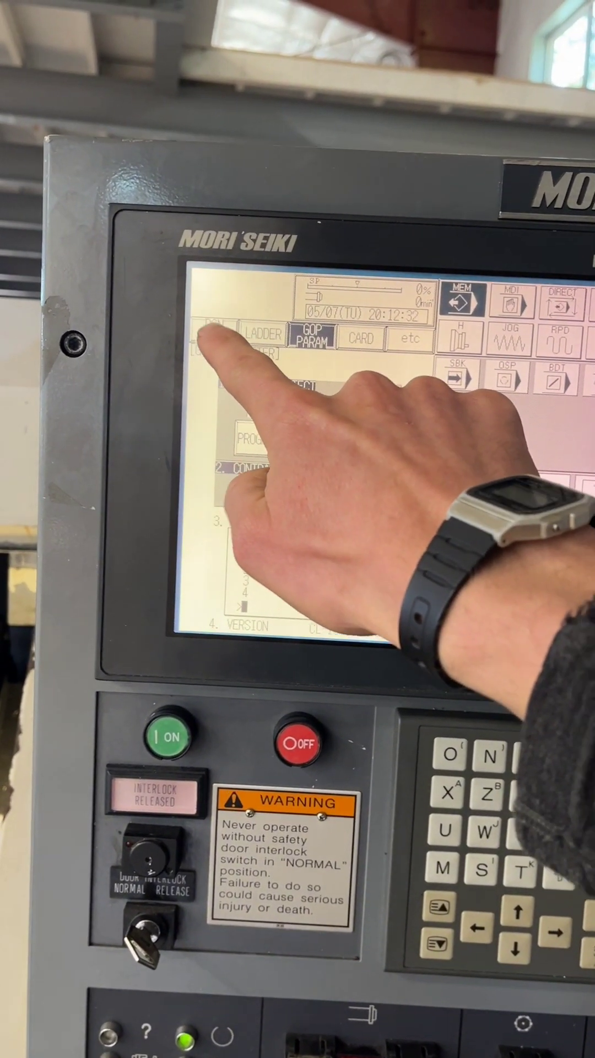
Open the DATA INPUT page via DGN IN/OUT: mode 1 IN, port 2, device 0, 2400 bps.
{"action": "left_click", "coordinate": [207, 331]}
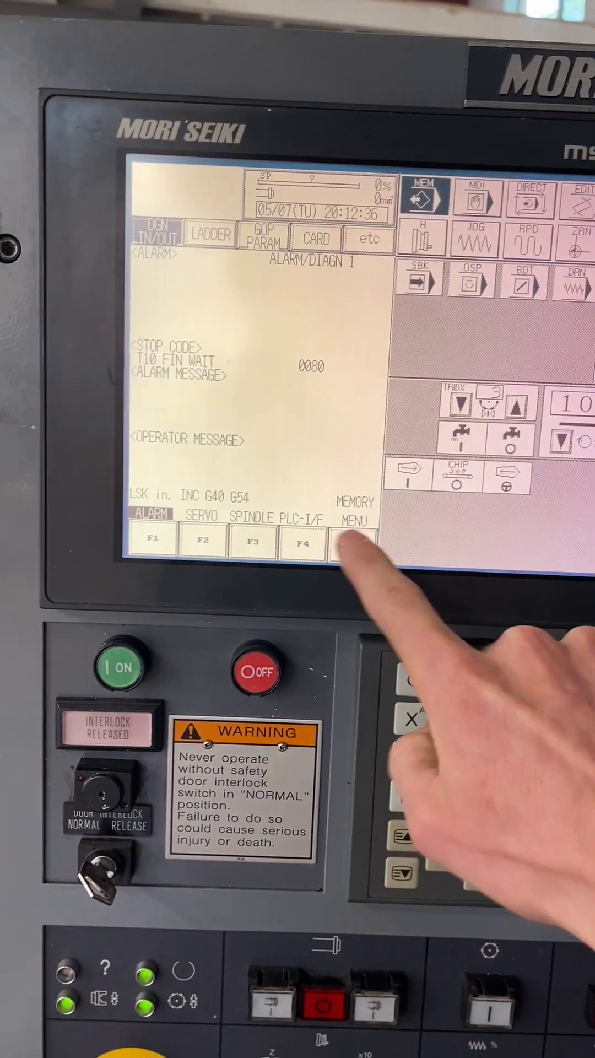
{"action": "left_click", "coordinate": [297, 577]}
{"action": "left_click", "coordinate": [364, 533]}
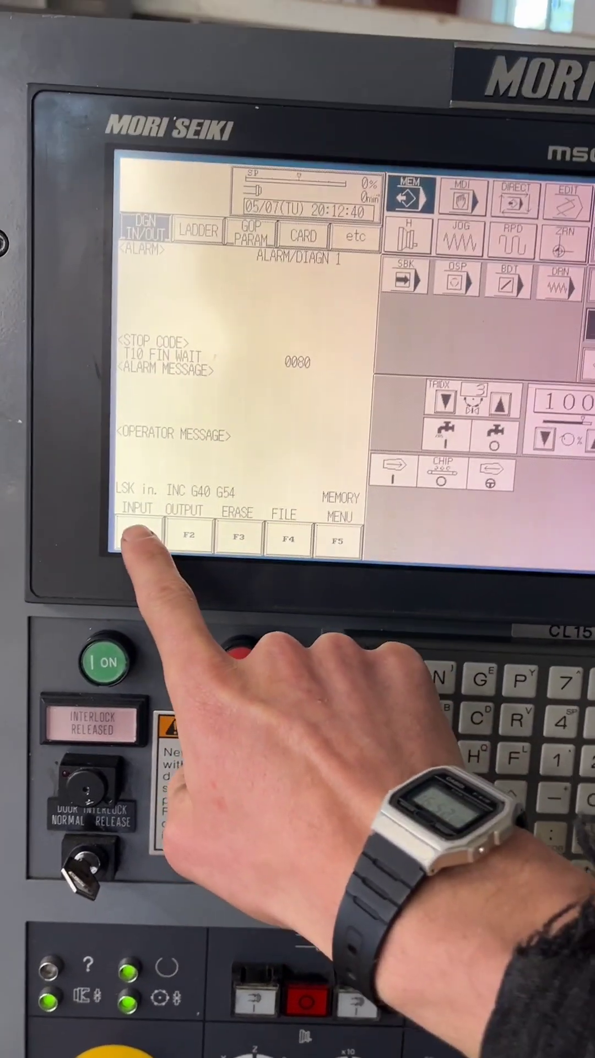
{"action": "left_click", "coordinate": [132, 536]}
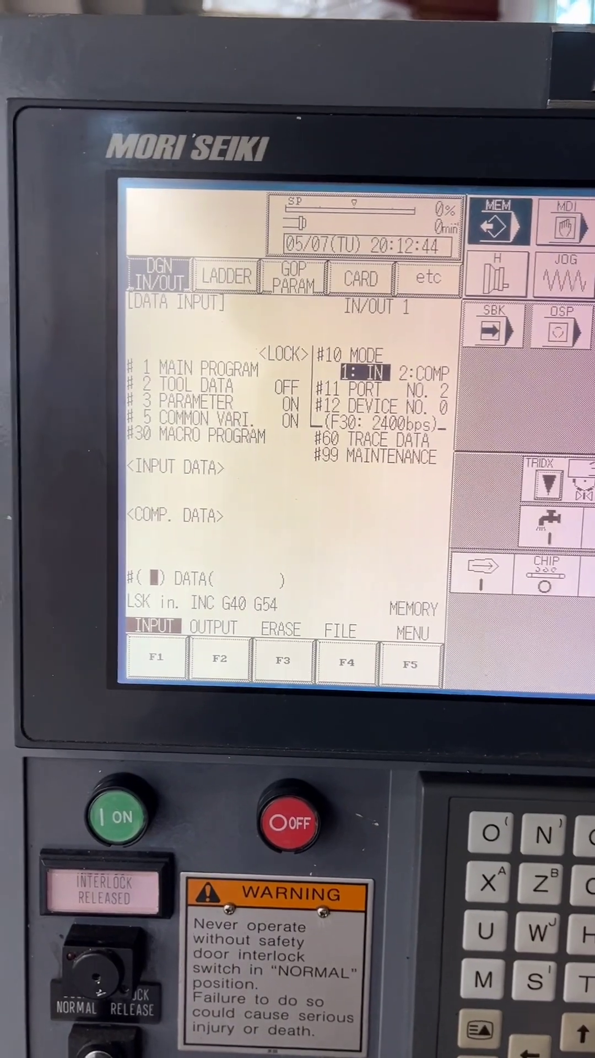
{"action": "type", "text": "1"}
Receive program O099.NC as the MAIN PROGRAM until DATA IN COMPLETE appears.
{"action": "key", "text": "Return"}
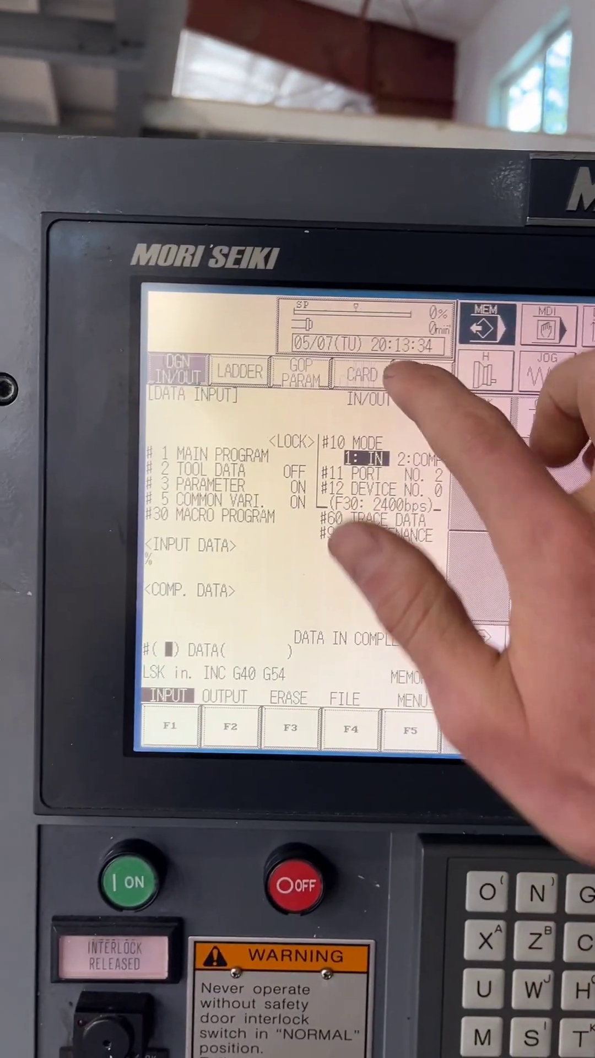
Cycle back to the POS, OFFSET and PROGRAM screen categories.
{"action": "left_click", "coordinate": [414, 372]}
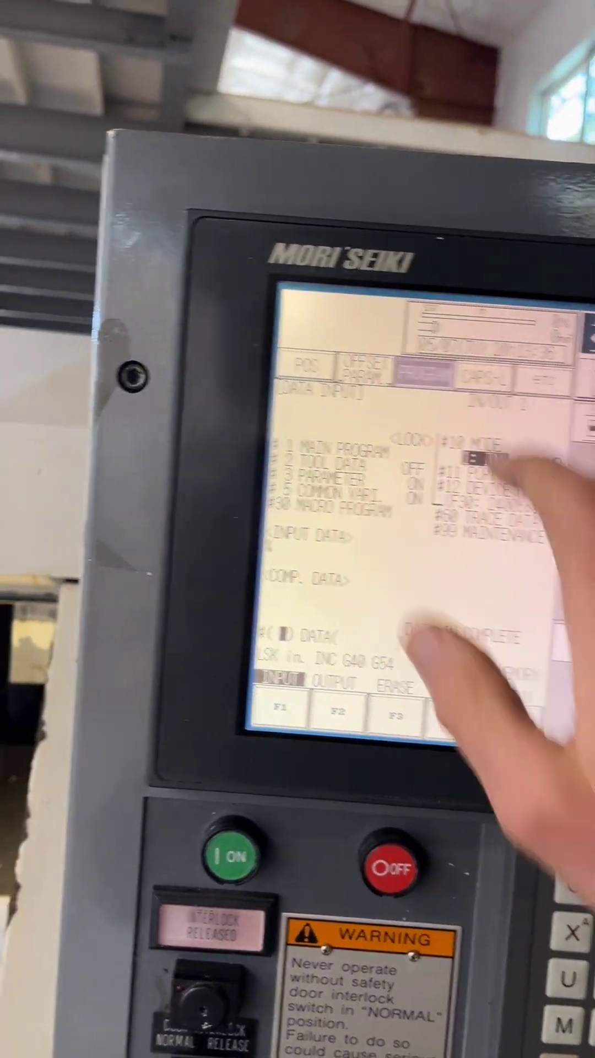